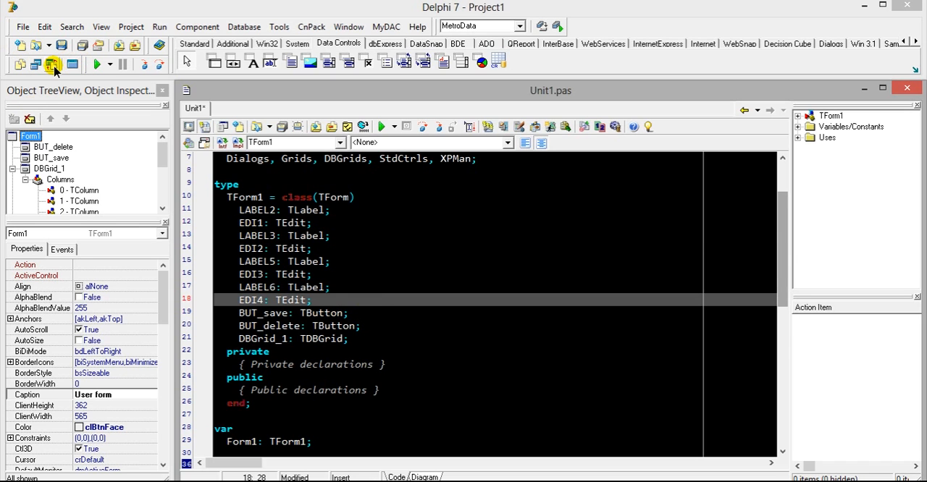
Switch from the unit's code editor to the User form designer (F12)
left_click(323, 250)
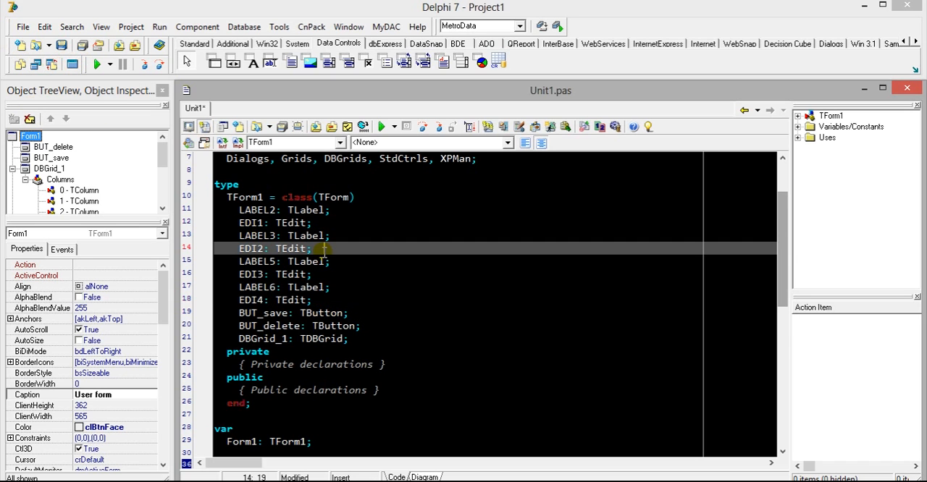
left_click(36, 65)
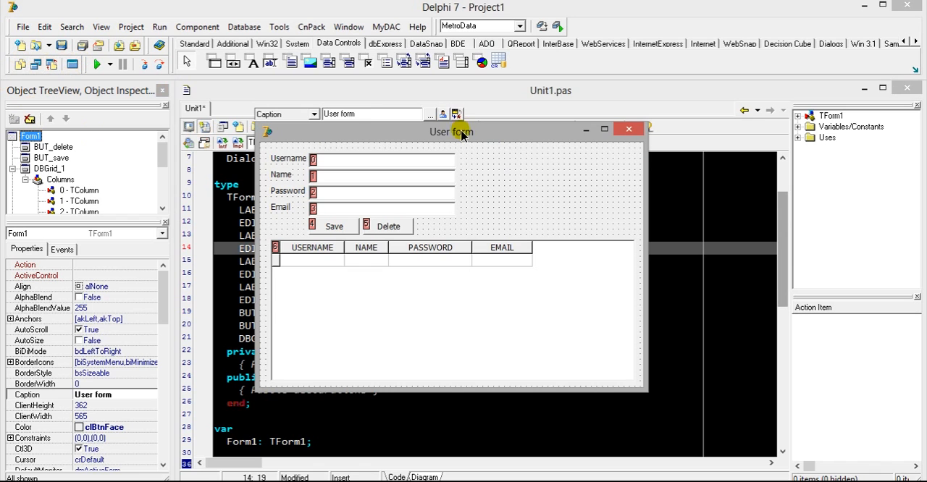
Select DBGrid_1 on the form and expand its Anchors property in the Object Inspector
left_click_drag(462, 132, 462, 125)
left_click(457, 323)
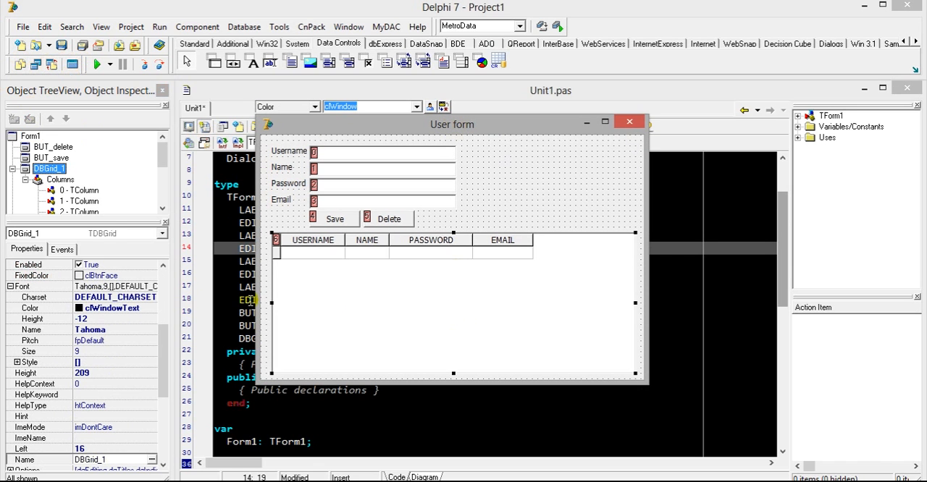
left_click(165, 341)
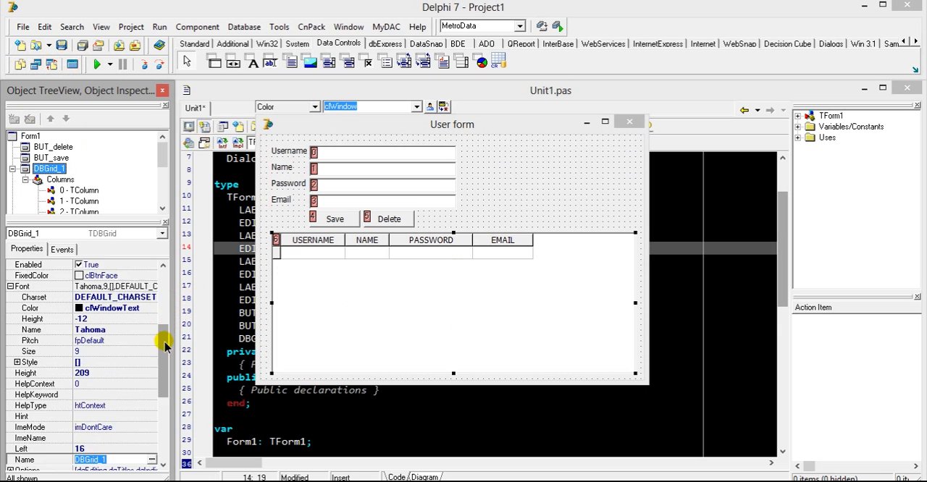
left_click_drag(165, 342, 161, 274)
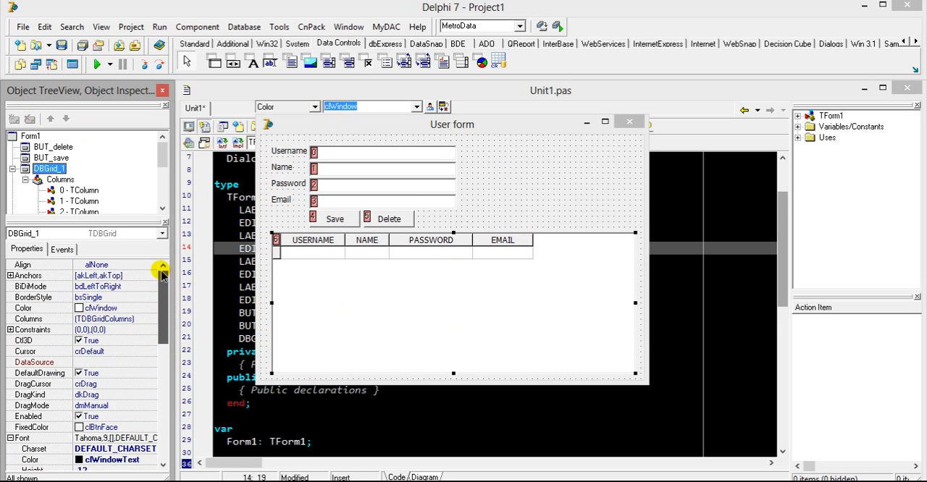
left_click(11, 276)
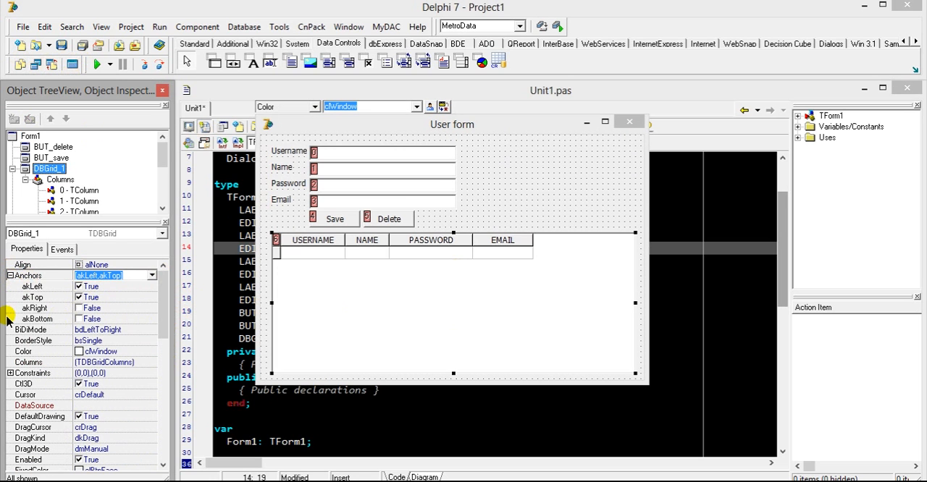
Set akRight and akBottom to True so the grid is anchored on all four sides
double_click(92, 309)
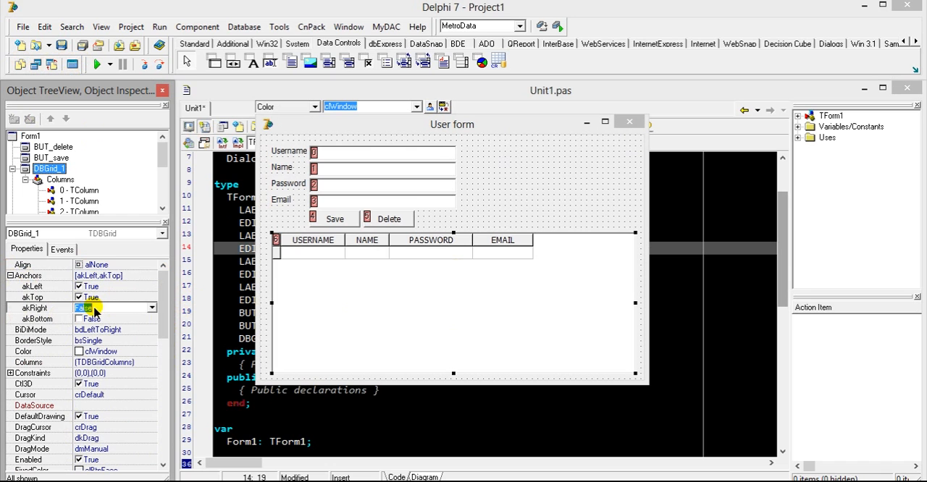
left_click(91, 320)
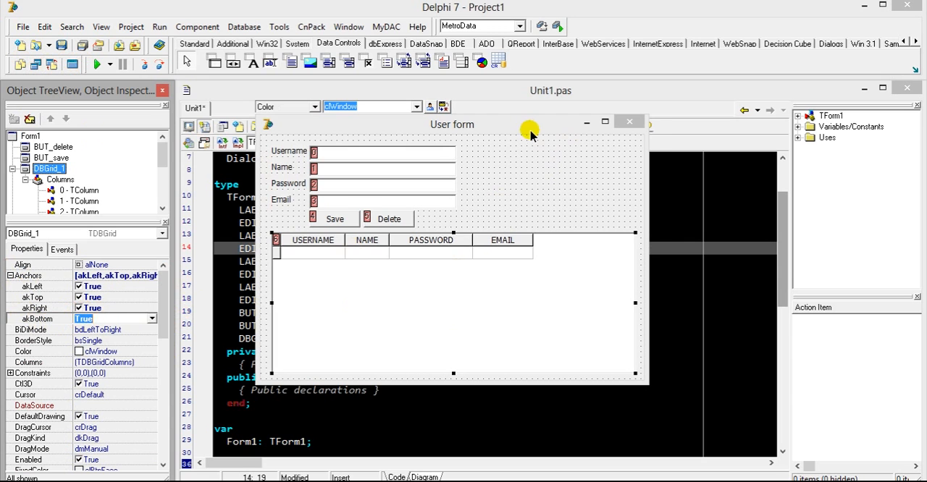
left_click_drag(568, 124, 581, 135)
Maximize then restore the User form to check the grid follows the window size
left_click(620, 126)
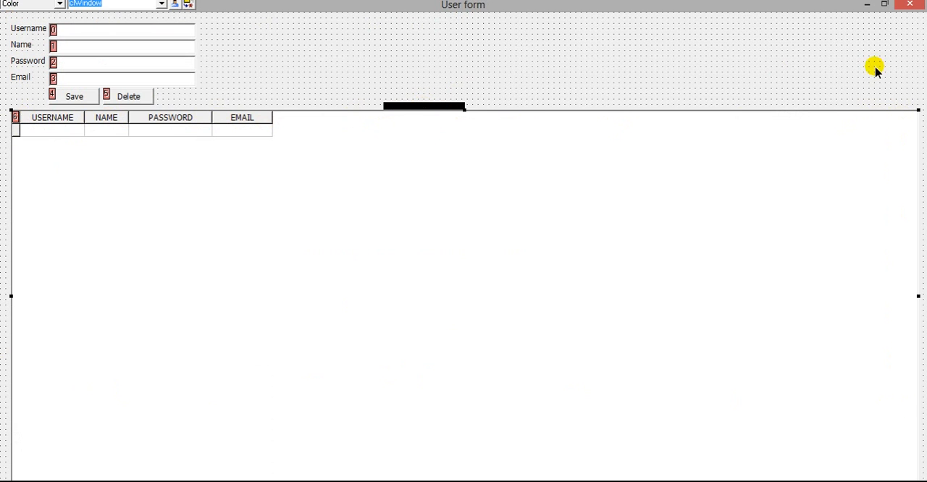
left_click(885, 4)
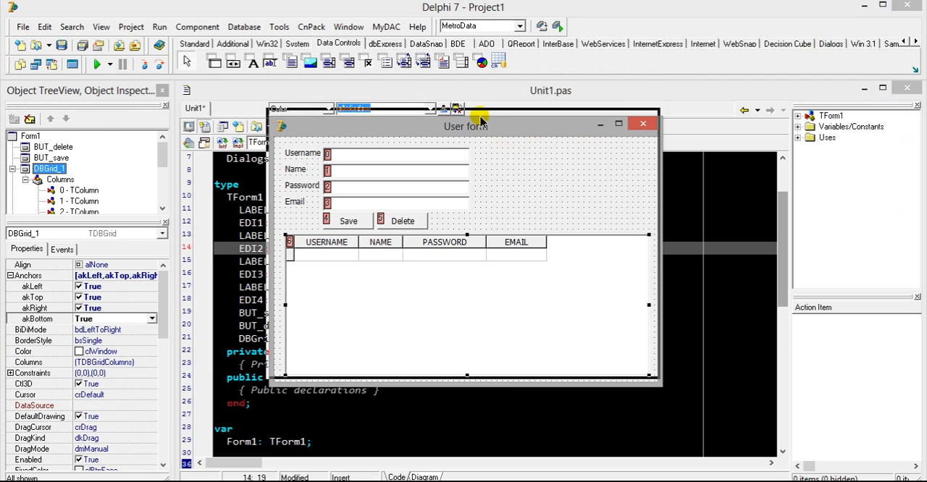
left_click_drag(493, 127, 424, 107)
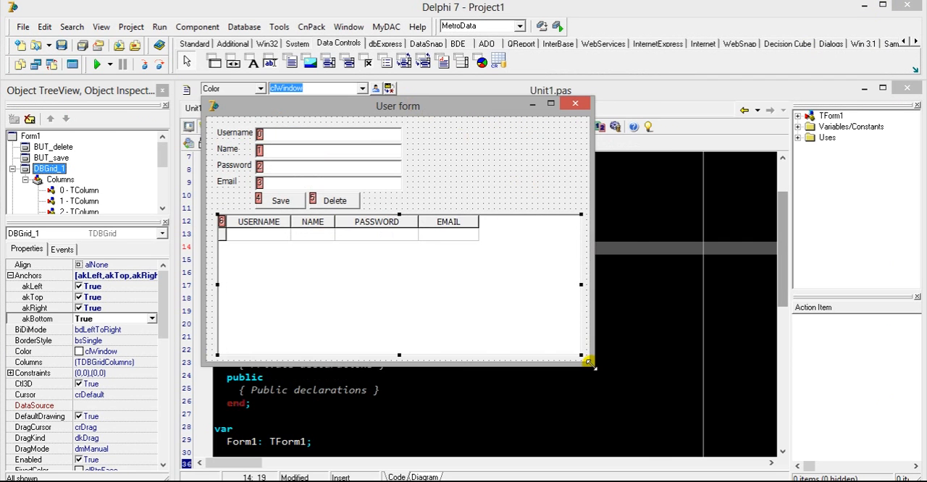
Enlarge the User form by its corner so the anchored grid stretches, then reposition it
mouse_move(590, 362)
left_mouse_down()
mouse_move(710, 411)
mouse_move(507, 315)
mouse_move(660, 394)
left_mouse_up()
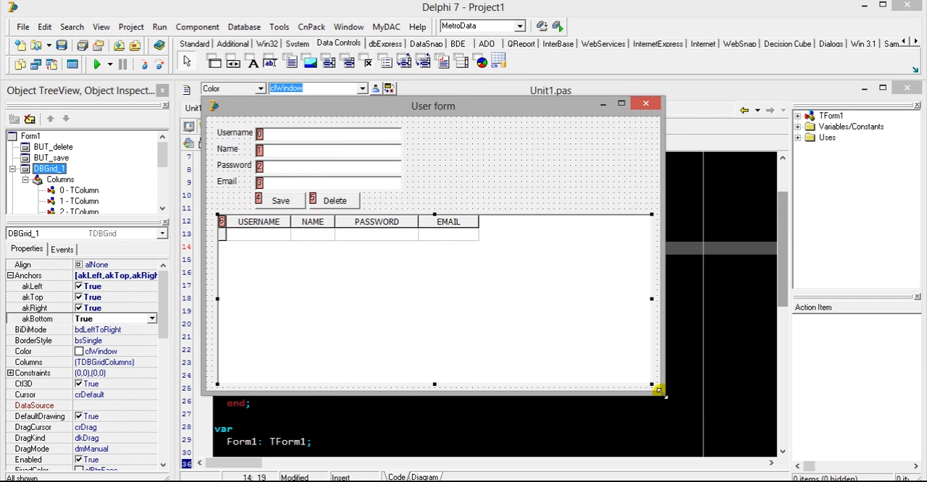
left_click_drag(448, 109, 491, 127)
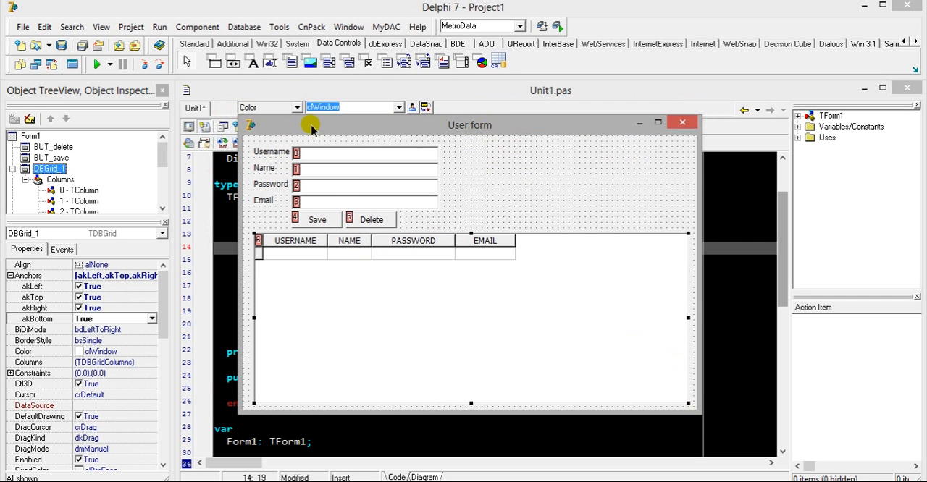
left_click_drag(311, 129, 312, 142)
left_click(97, 65)
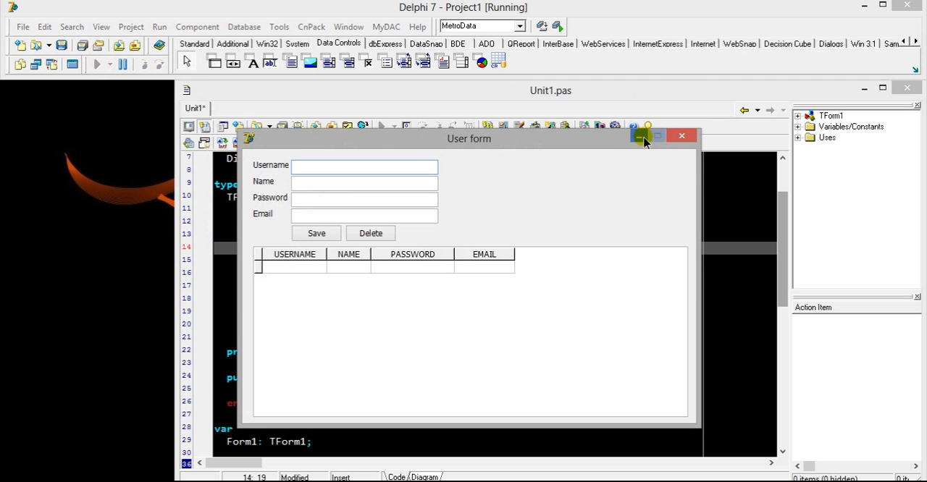
left_click_drag(623, 140, 924, 109)
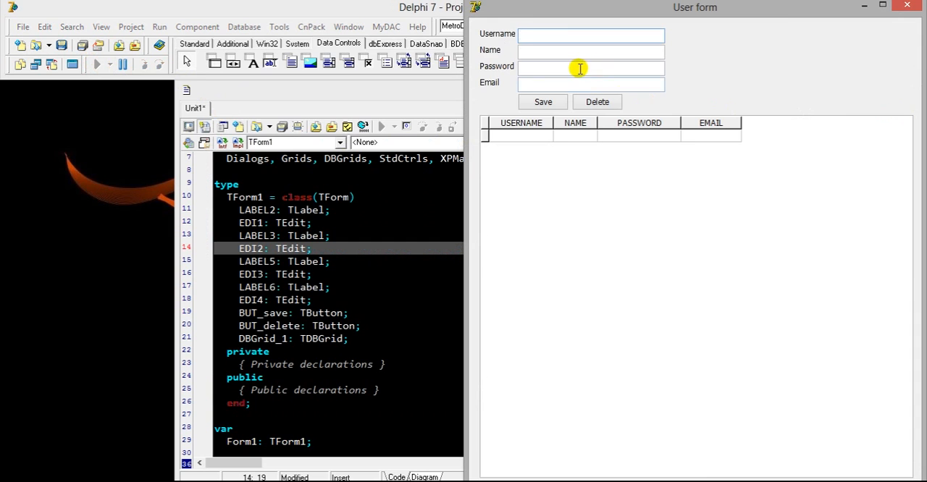
left_click_drag(781, 9, 572, 51)
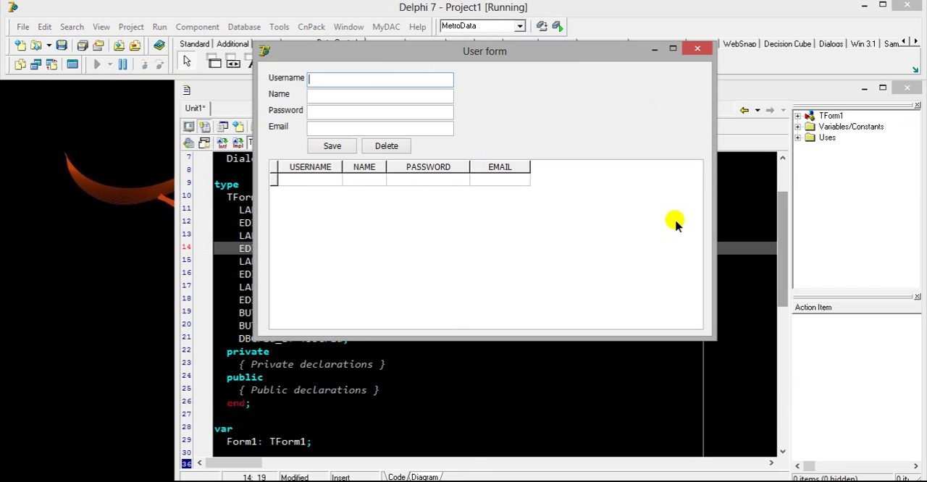
double_click(608, 52)
double_click(560, 7)
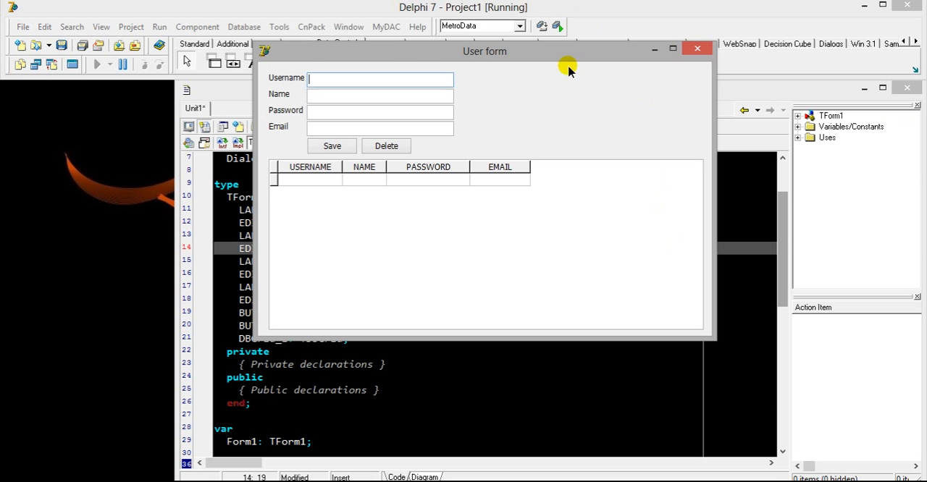
left_click_drag(250, 339, 226, 375)
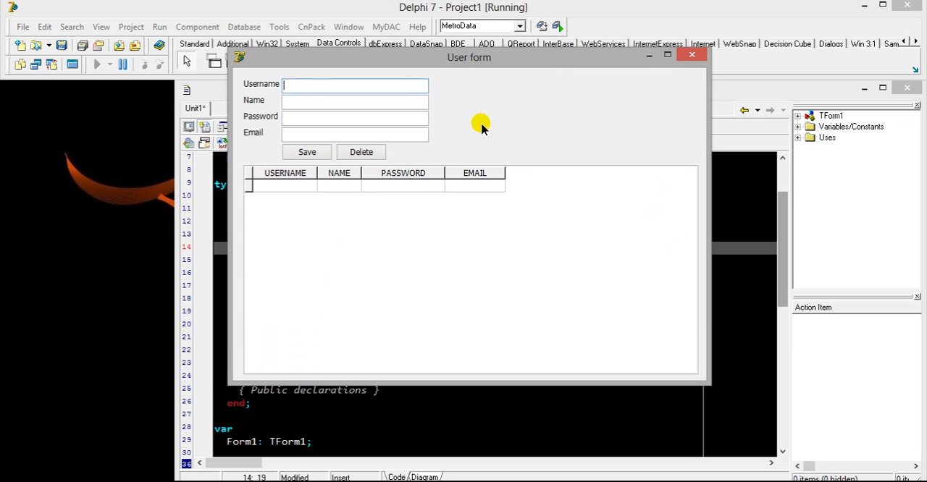
mouse_move(469, 65)
left_mouse_down()
mouse_move(460, 134)
mouse_move(460, 105)
left_mouse_up()
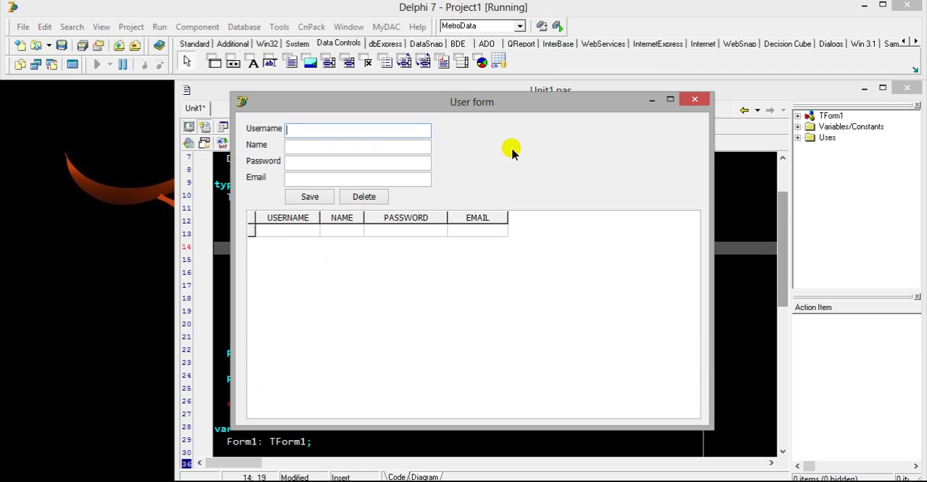
left_click(670, 99)
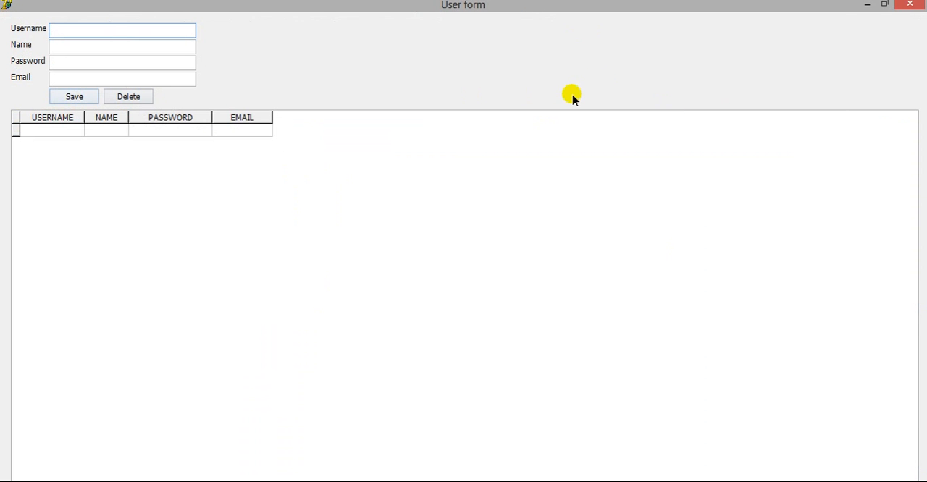
left_click(885, 4)
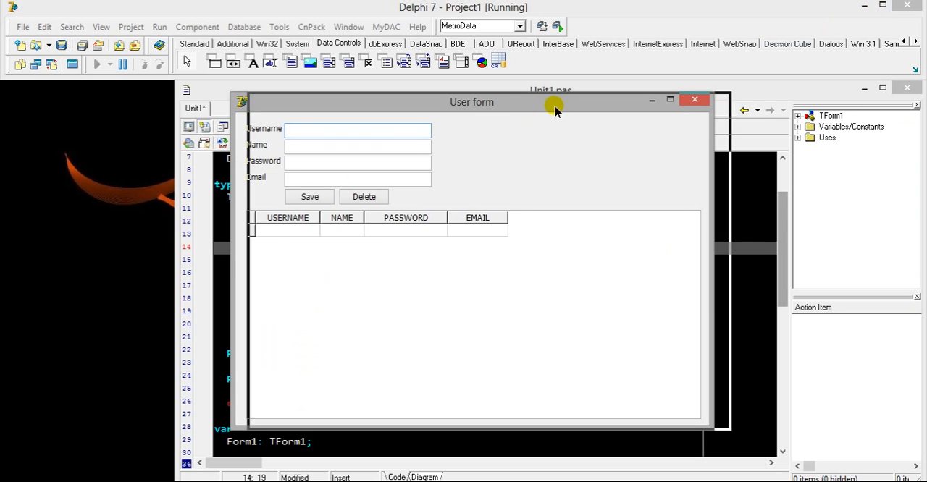
left_click_drag(534, 110, 551, 110)
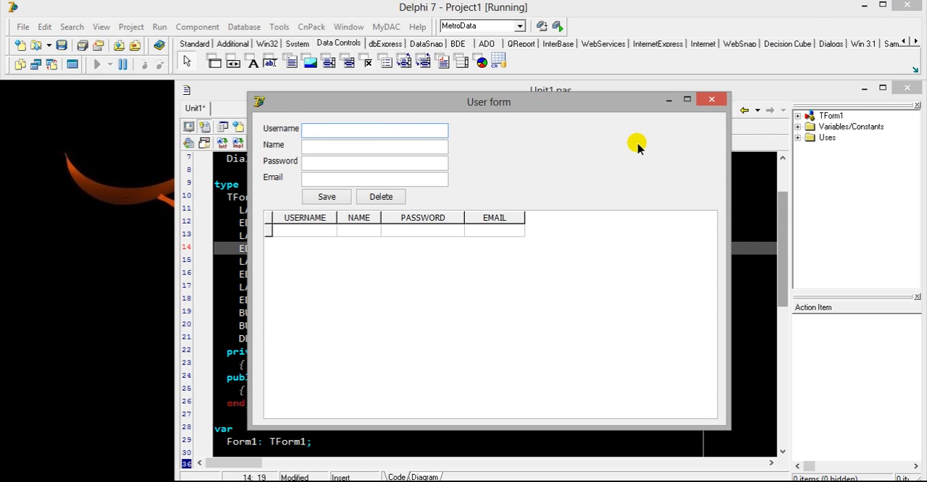
left_click(717, 100)
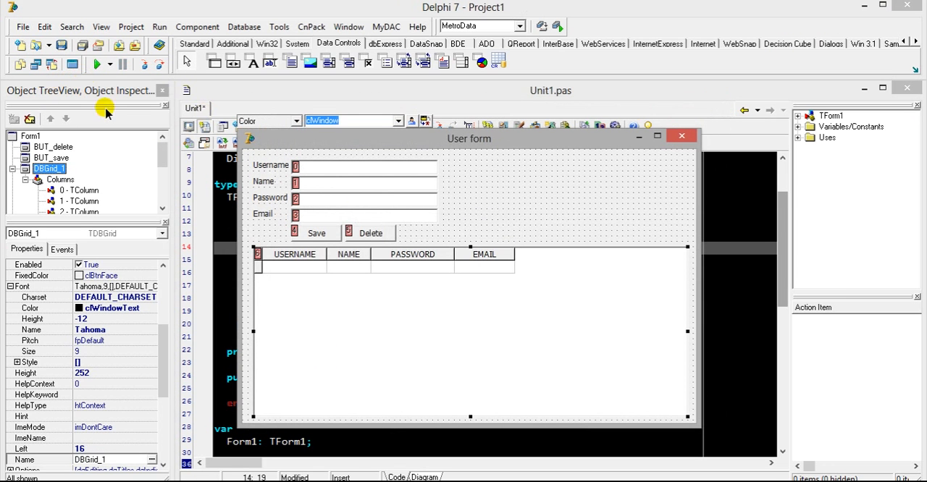